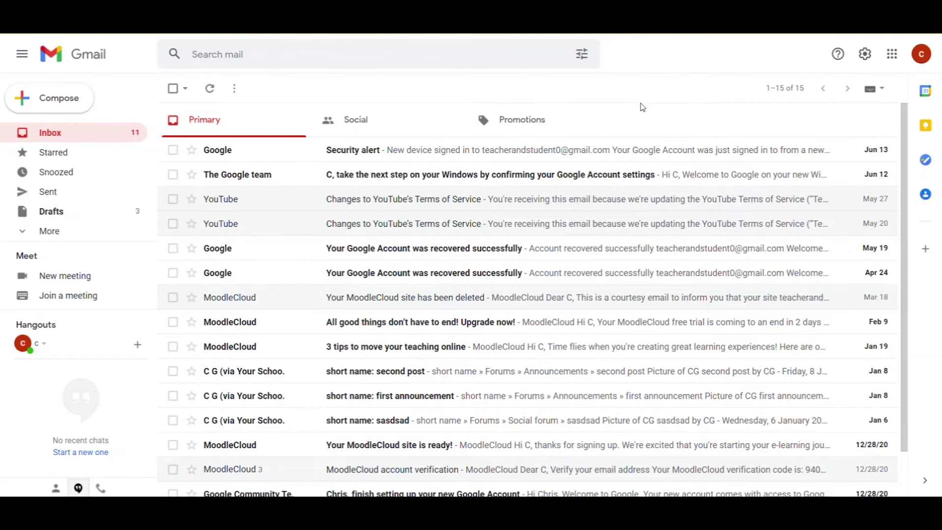
Open Gmail's full Settings and scroll the General tab down to the Signature section
key(c)
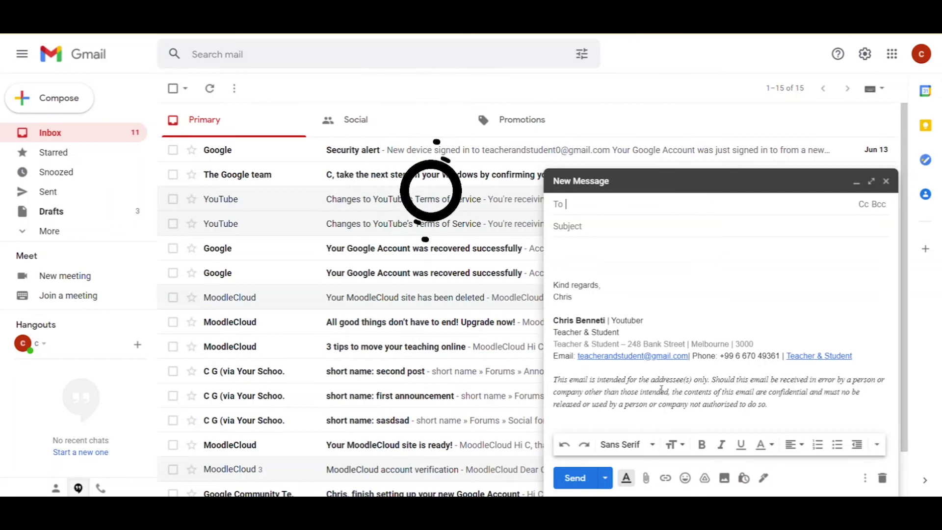
key(Escape)
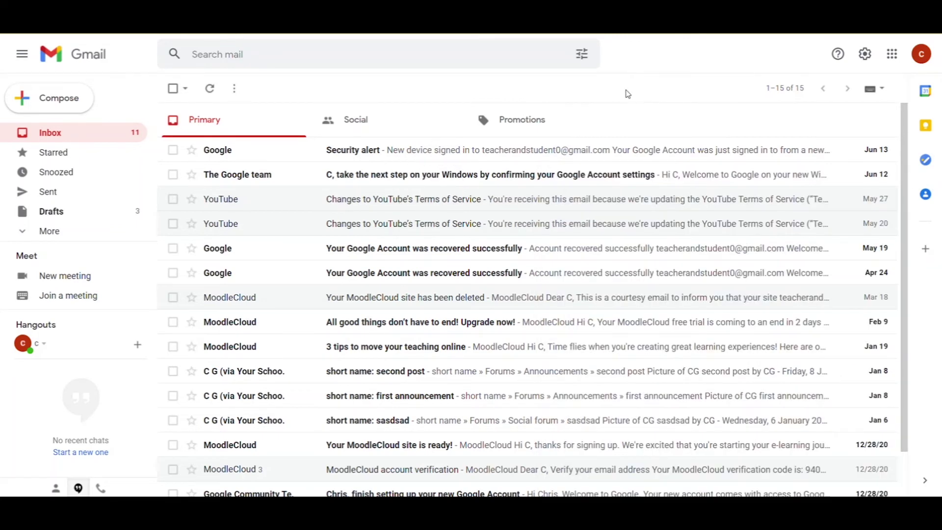
click(863, 55)
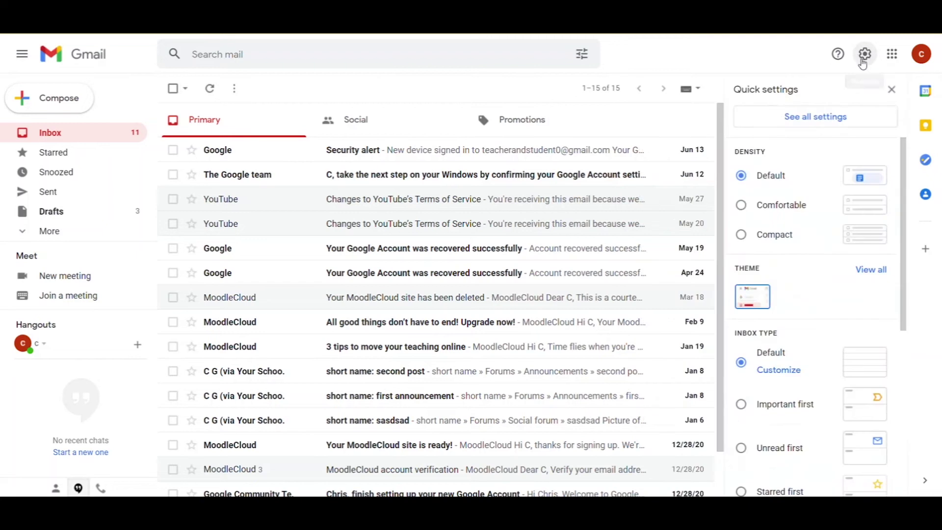
click(826, 120)
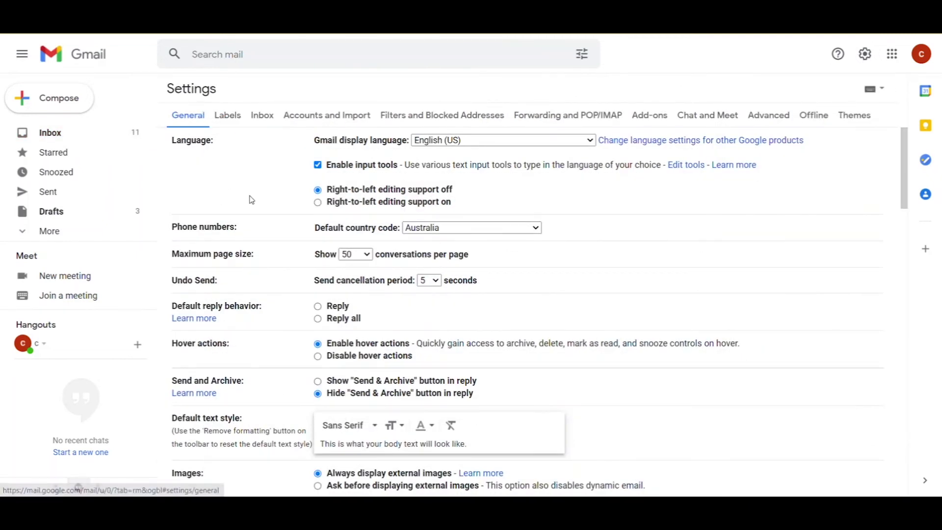
scroll(253, 201, down, 2)
scroll(253, 201, down, 9)
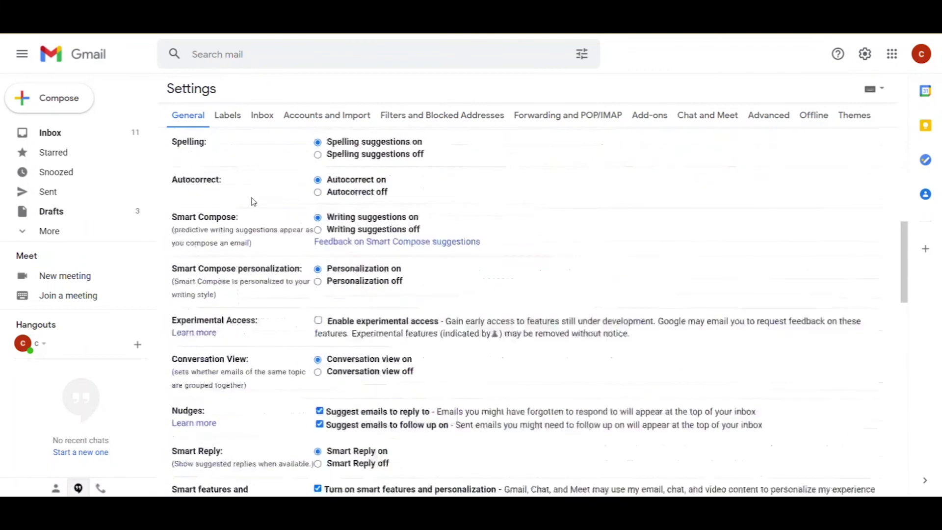
scroll(252, 203, down, 14)
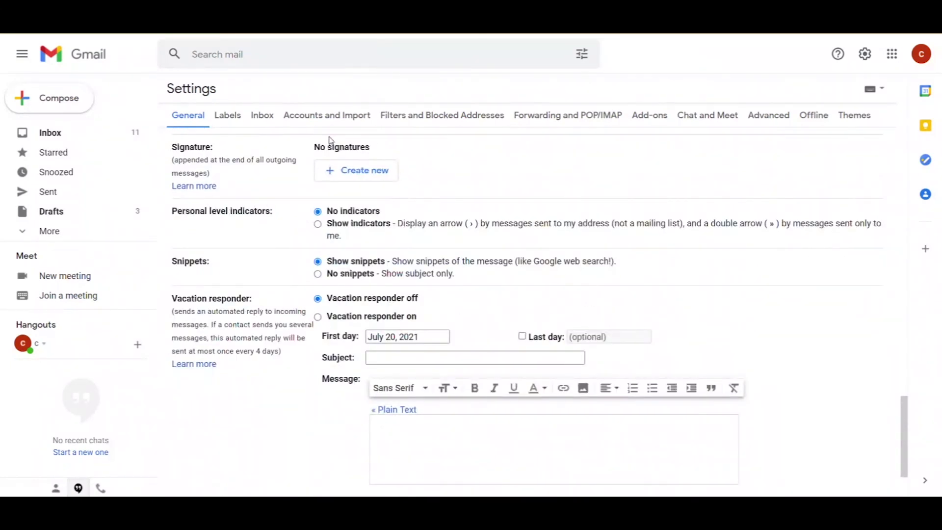
Start a new signature and name it 'main'
click(363, 175)
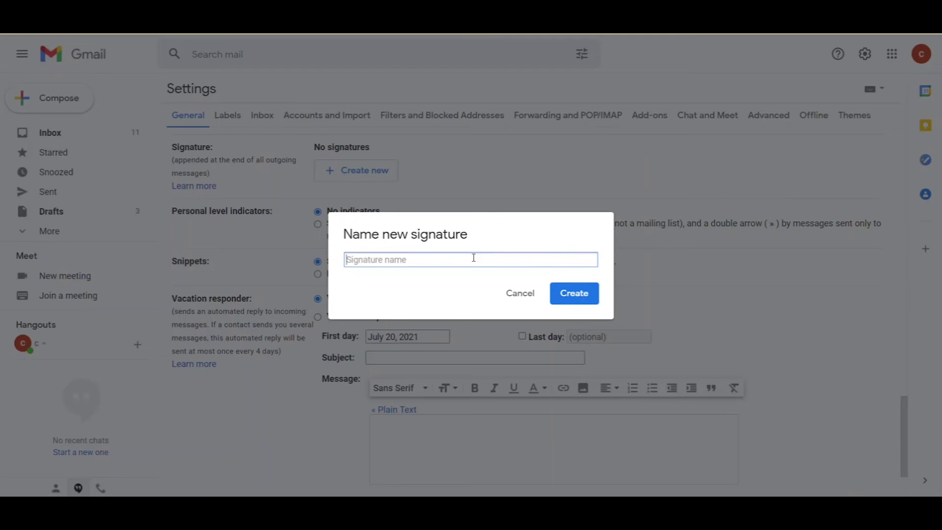
text(main)
Create 'main' with two blank lines, then 'Kind regards,' and the sender's first name
click(582, 294)
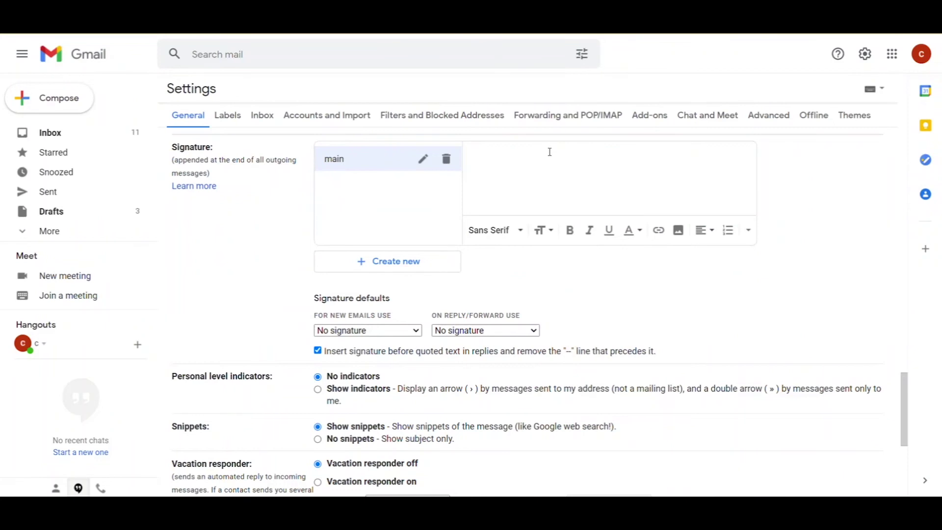
click(482, 155)
key(Return)
key(Return)
text(Kind regards, )
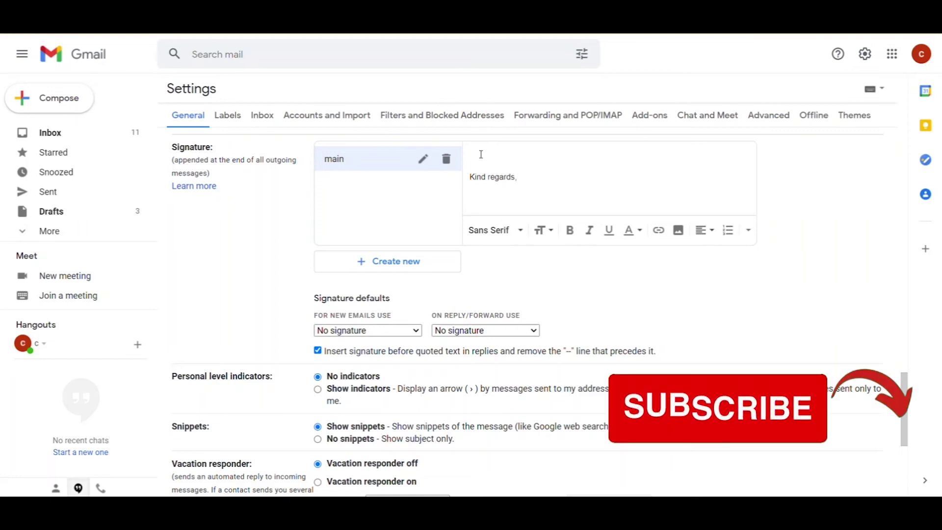
text(Chris)
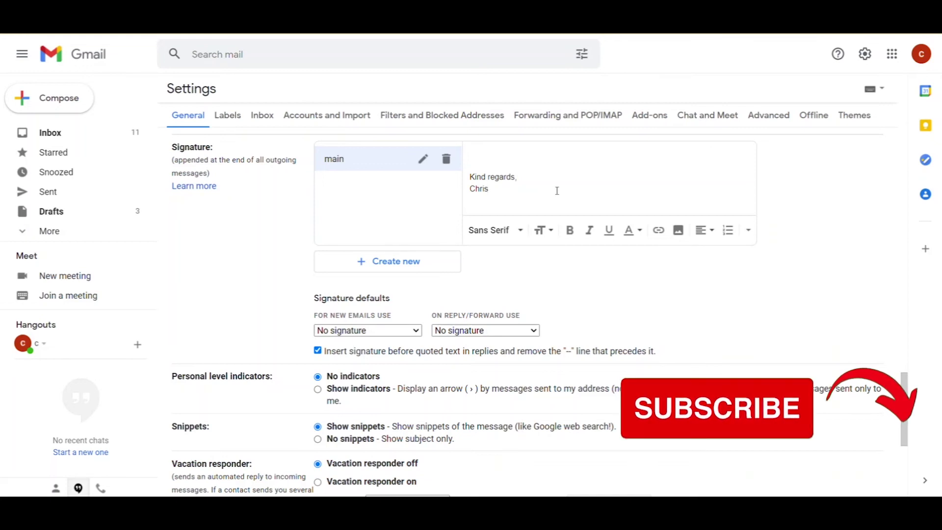
key(Return)
key(Return)
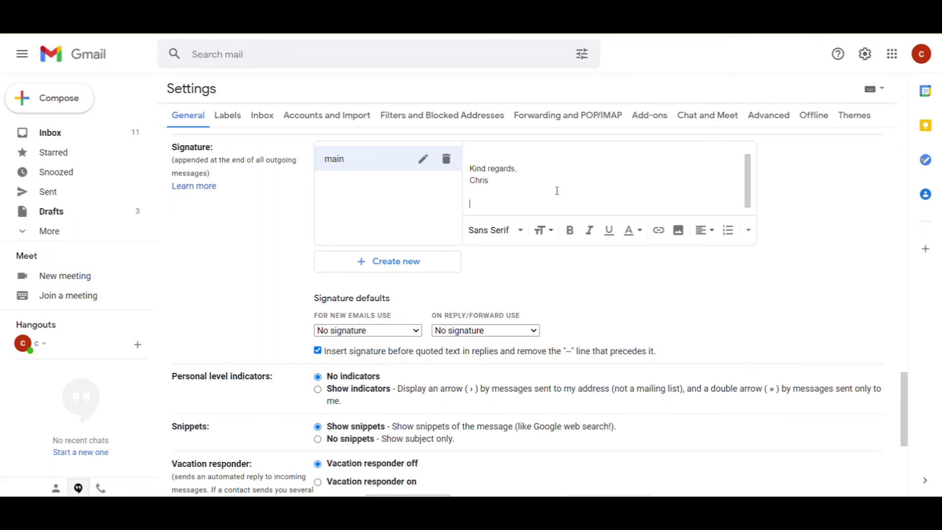
Add the sender's full name on a new line and make it bold
text(Chris Benetti)
drag(518, 203, 471, 204)
click(570, 230)
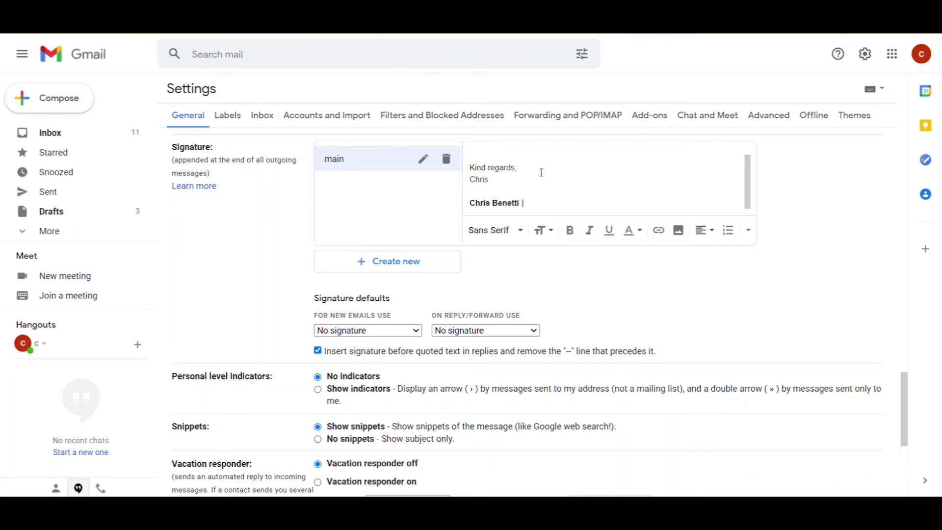
Append '| Youtuber', then add a 'Teacher & Student' line and paste the postal address line
text(| Youtuber)
key(Return)
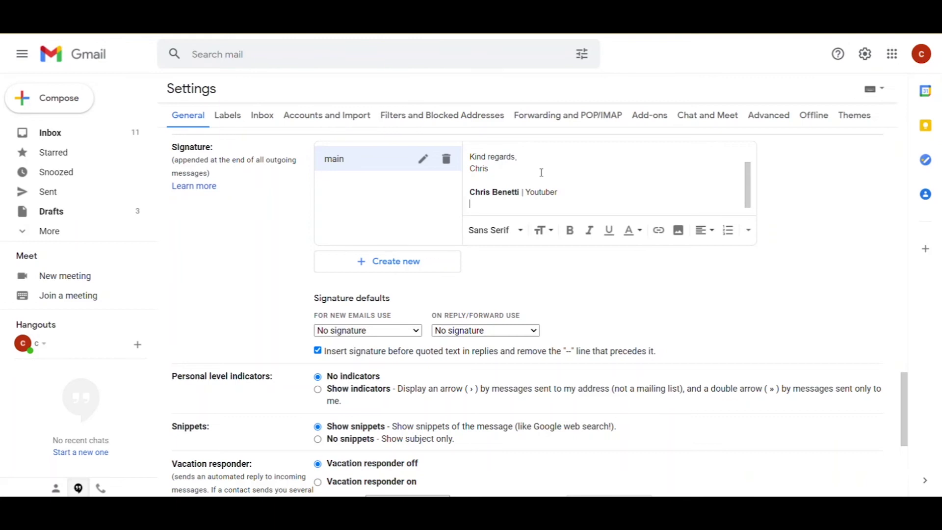
text(Teacher & Student)
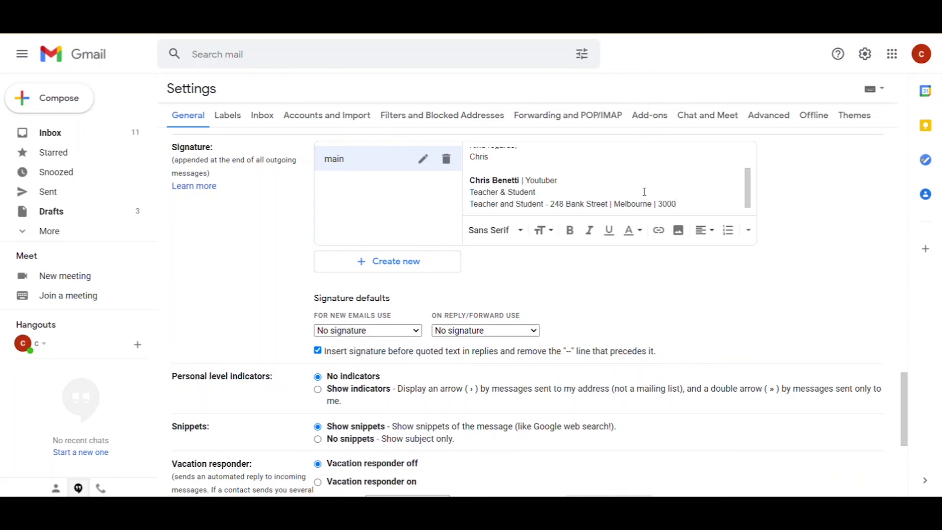
Make the address line grey and paste an Email line with the contact address below it
drag(677, 203, 469, 204)
click(637, 230)
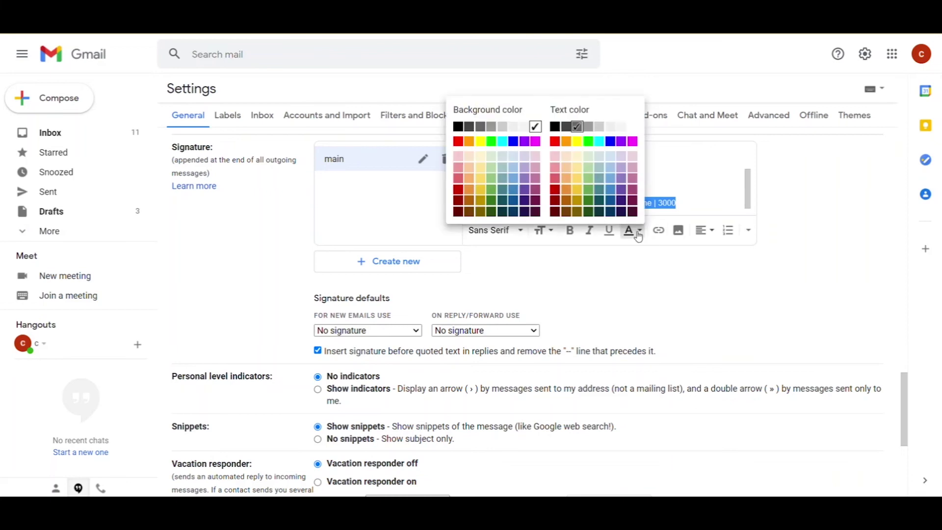
click(586, 132)
click(687, 201)
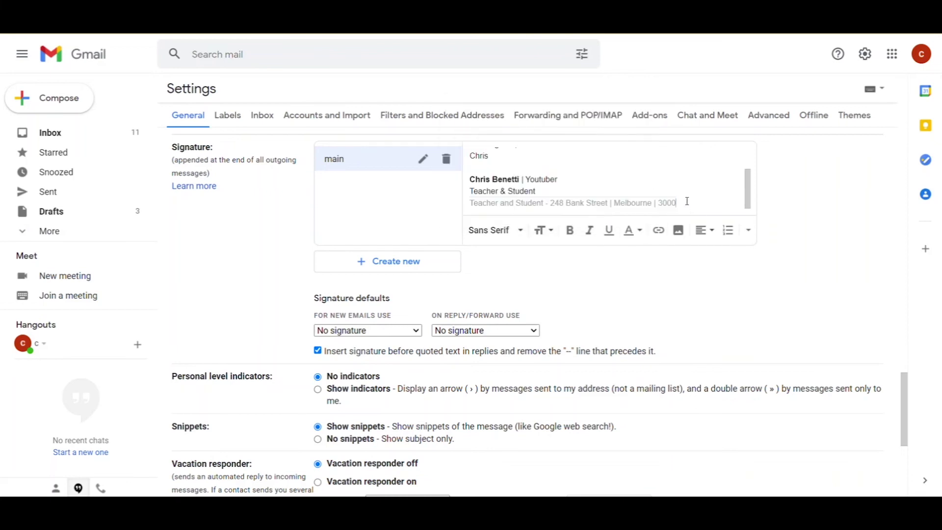
key(Return)
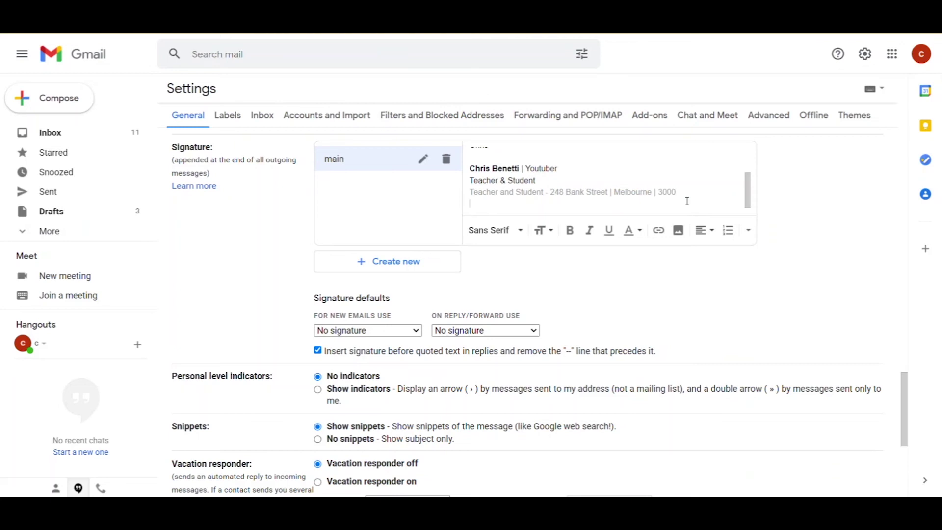
key(ctrl+v)
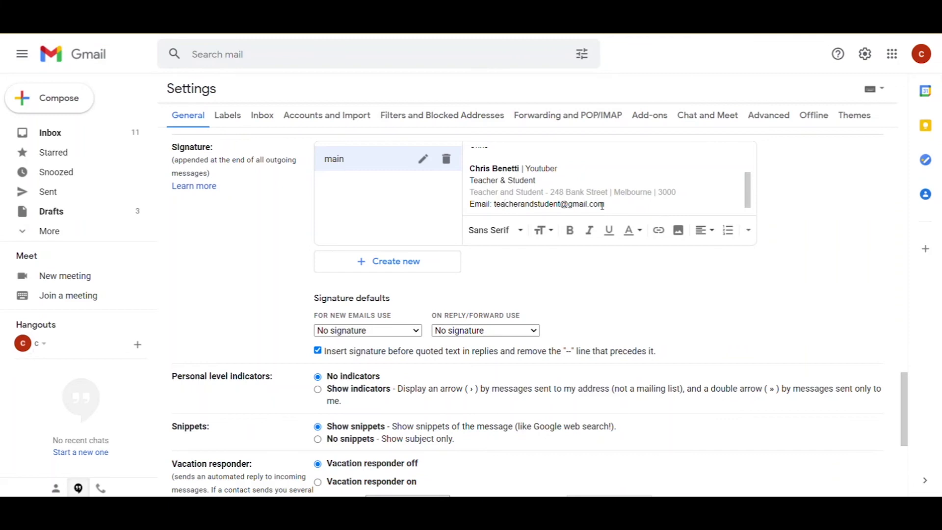
Turn the address on the Email line into a clickable email link to that address
drag(606, 203, 494, 203)
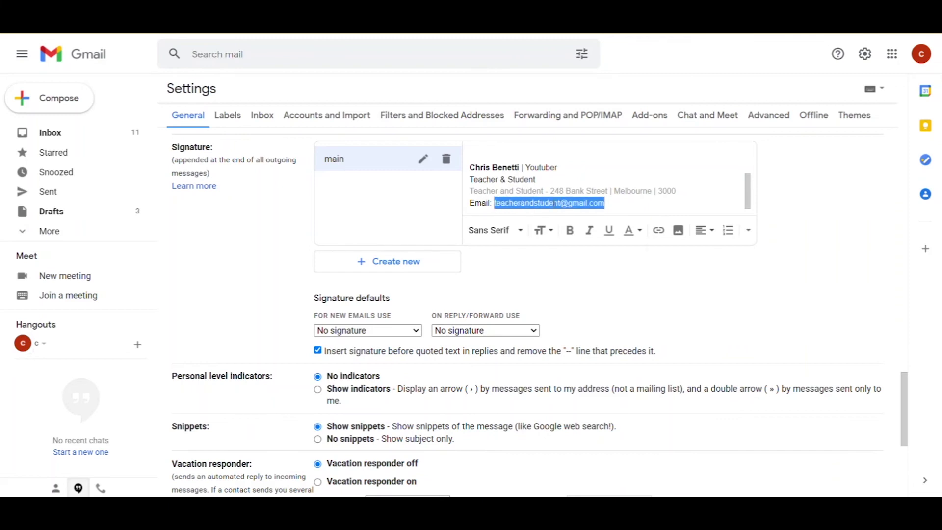
click(661, 236)
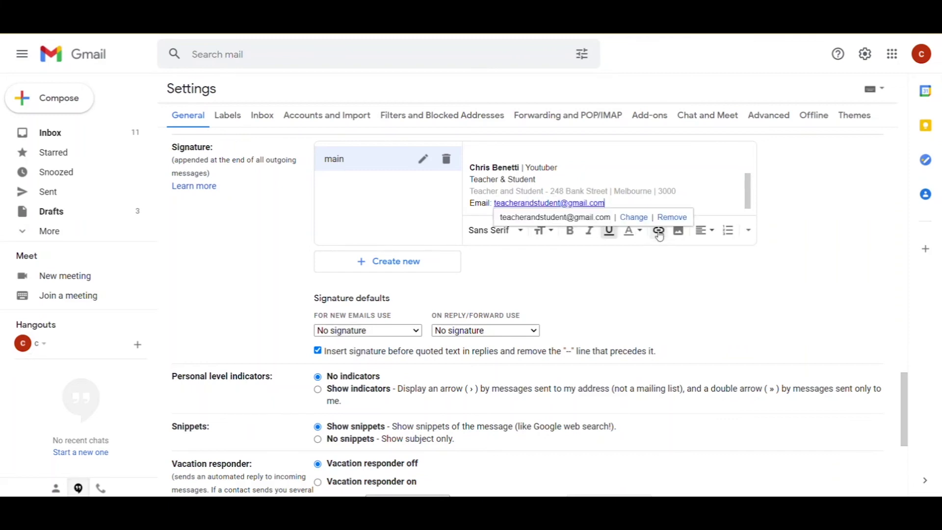
click(639, 220)
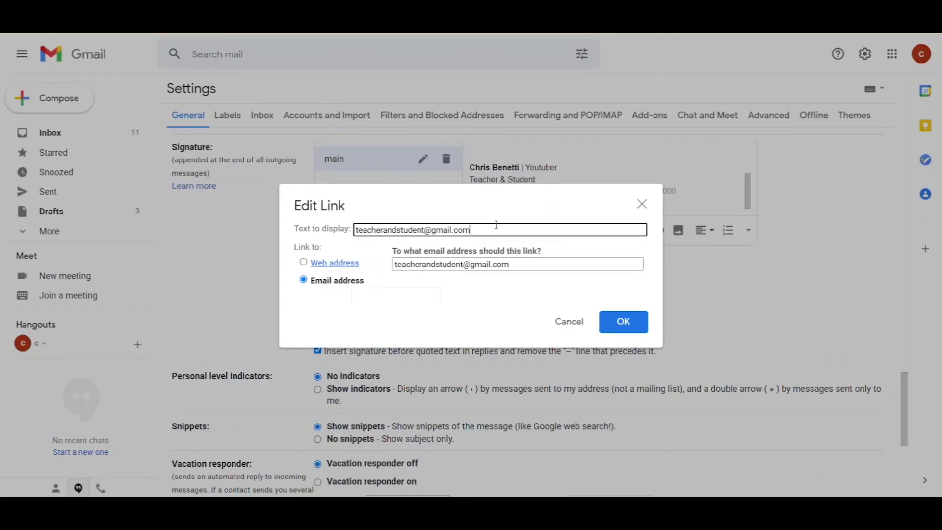
drag(475, 229, 349, 225)
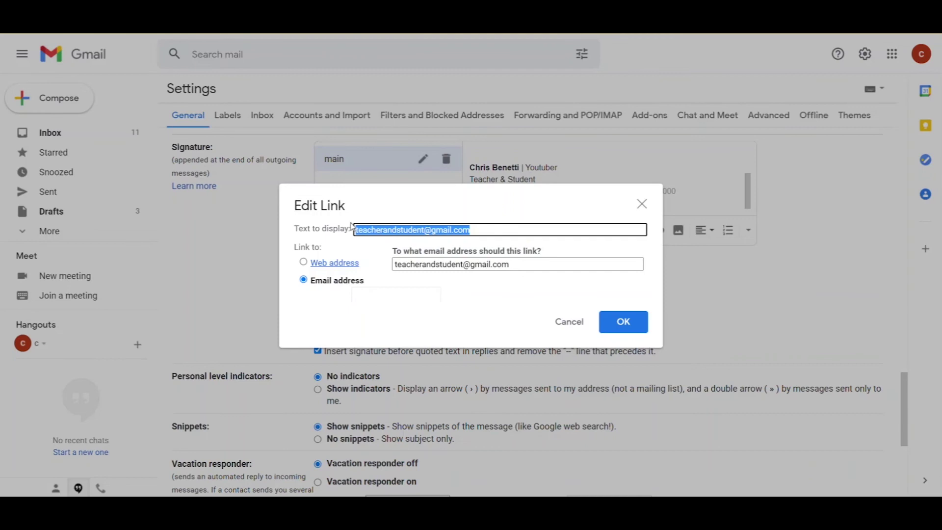
click(506, 264)
drag(506, 264, 385, 265)
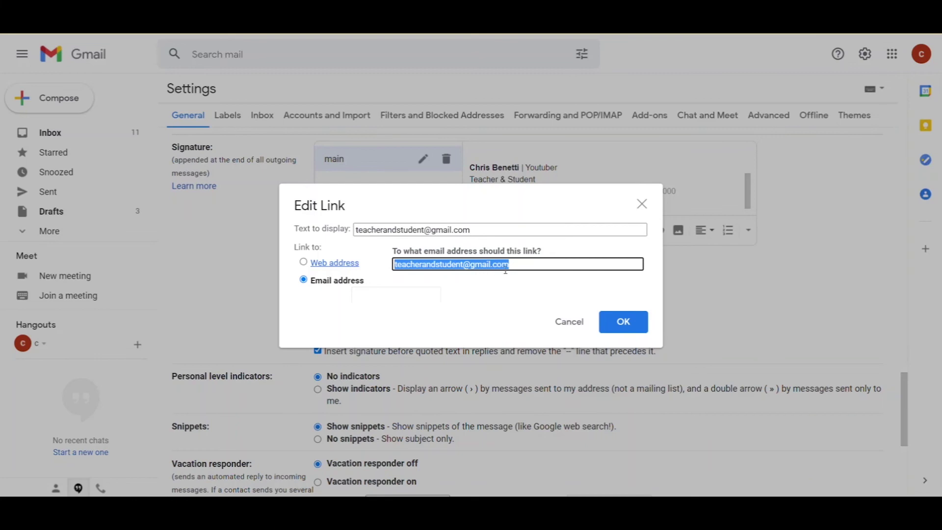
click(623, 323)
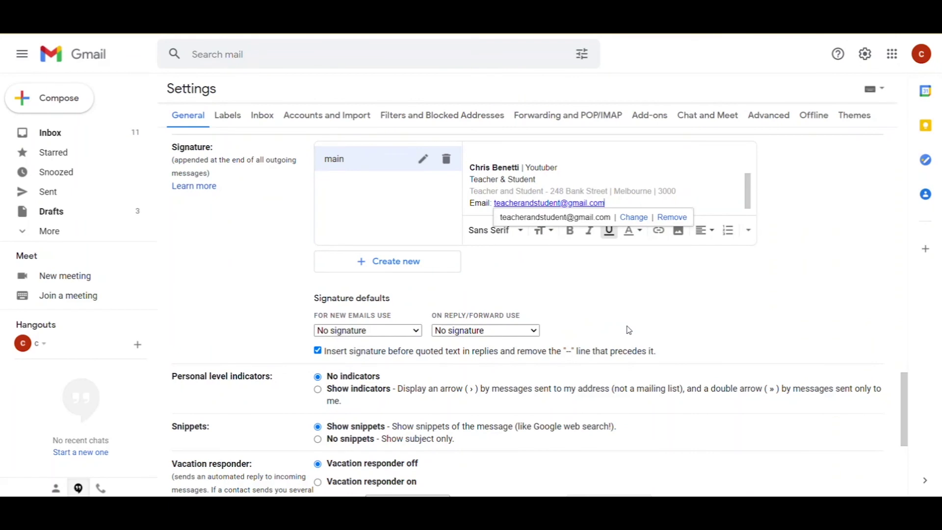
Add the phone number and 'Teacher & Student', linking the latter to the YouTube channel URL
key(ctrl+v)
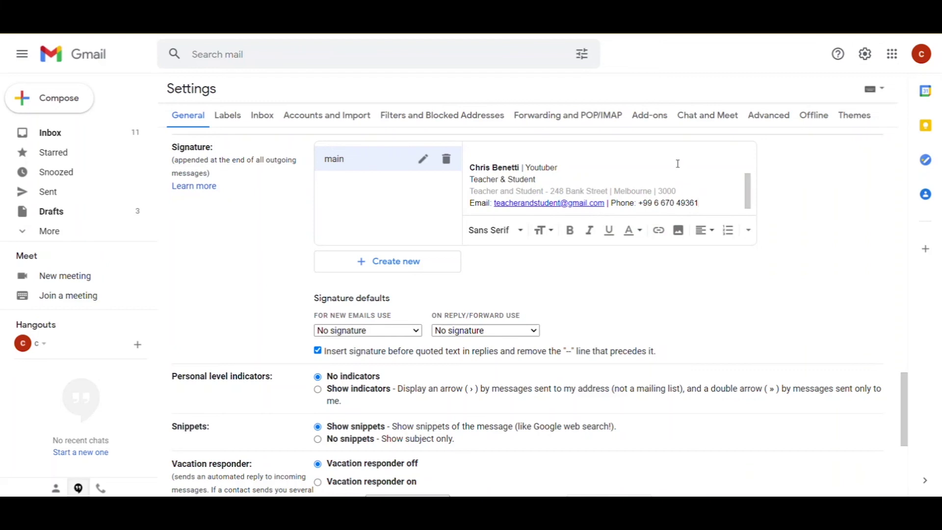
text(| Teacher & Student)
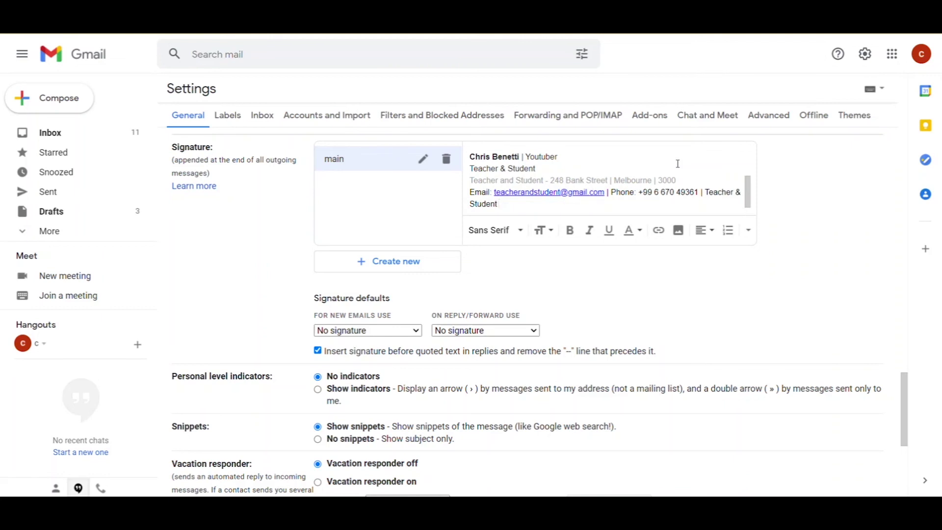
drag(705, 192, 693, 199)
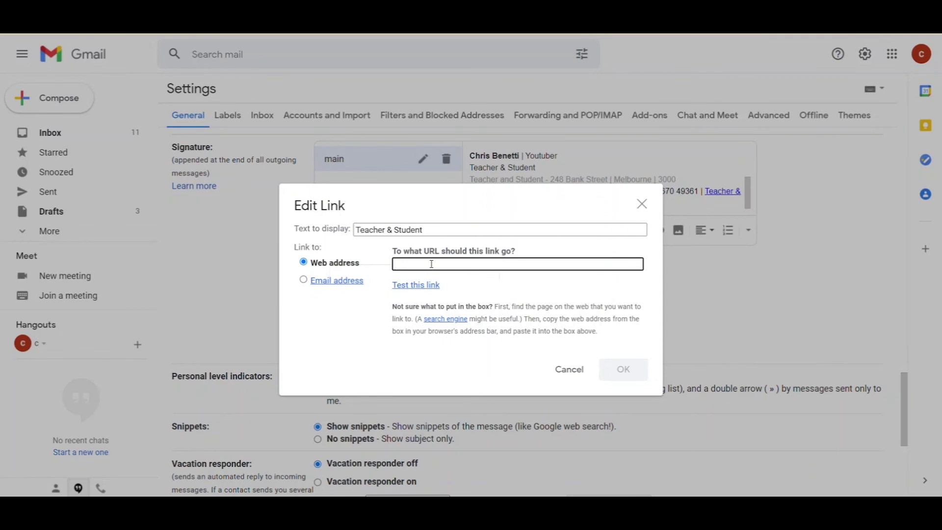
text(https://www.youtube.com/channel/UCHvCLLTTJrRt_pWVQot1uEw)
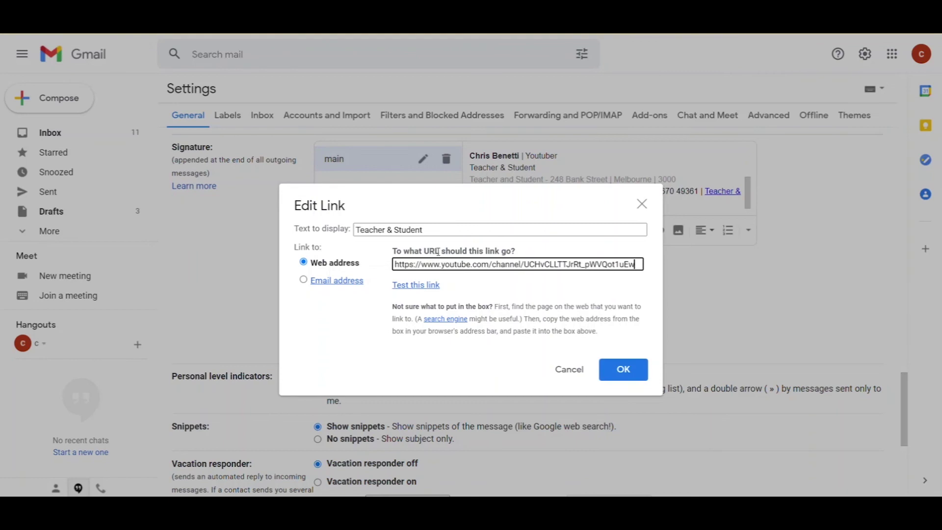
click(625, 370)
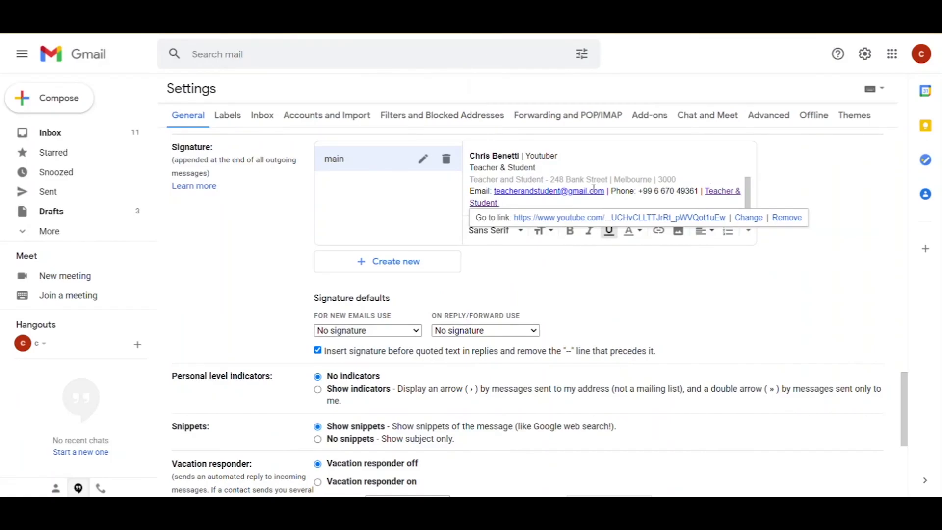
click(558, 173)
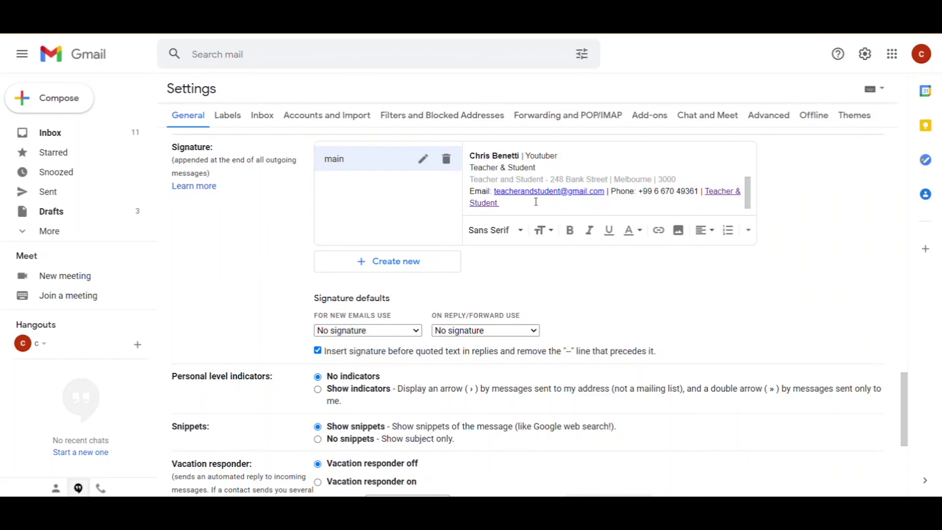
Paste the confidentiality disclaimer at the end of the signature and italicize the whole paragraph
text(This email is intended for the addressee(s) only. Should this email be received in error by a person or company other than those intended, the contents of this email are confidential and must no be released or used by a person or company not authorised to do so.)
mouse_move(557, 203)
mouse_down()
mouse_move(638, 181)
mouse_move(469, 168)
mouse_up()
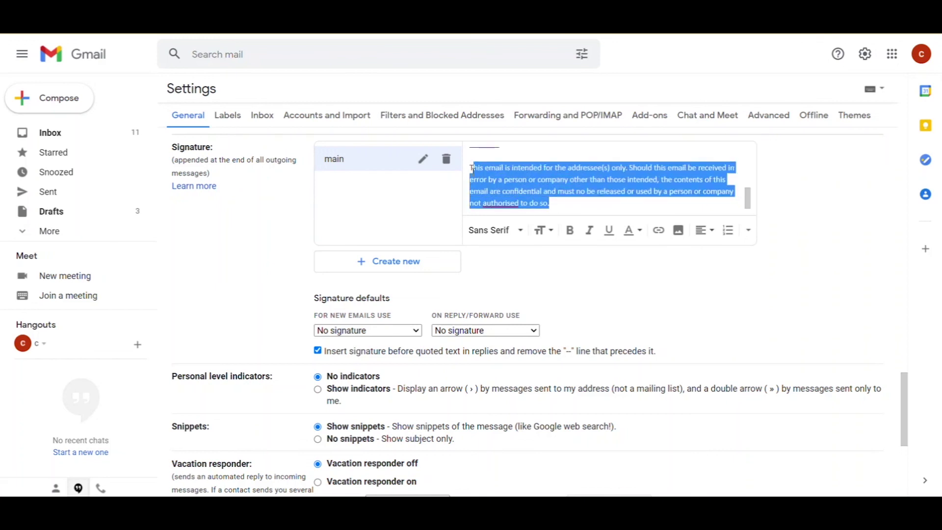
click(589, 232)
click(587, 191)
scroll(587, 191, up, 3)
scroll(587, 191, down, 2)
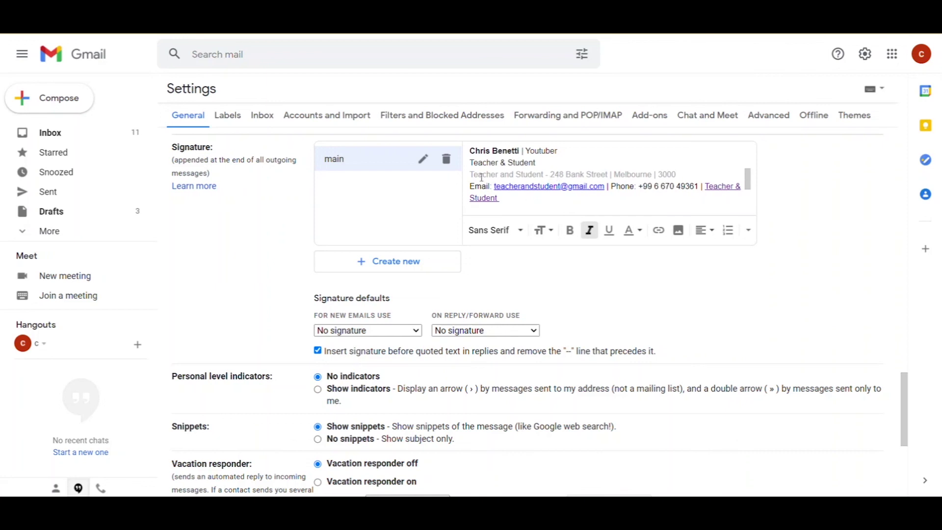
scroll(533, 152, down, 1)
scroll(534, 152, down, 2)
scroll(534, 153, up, 5)
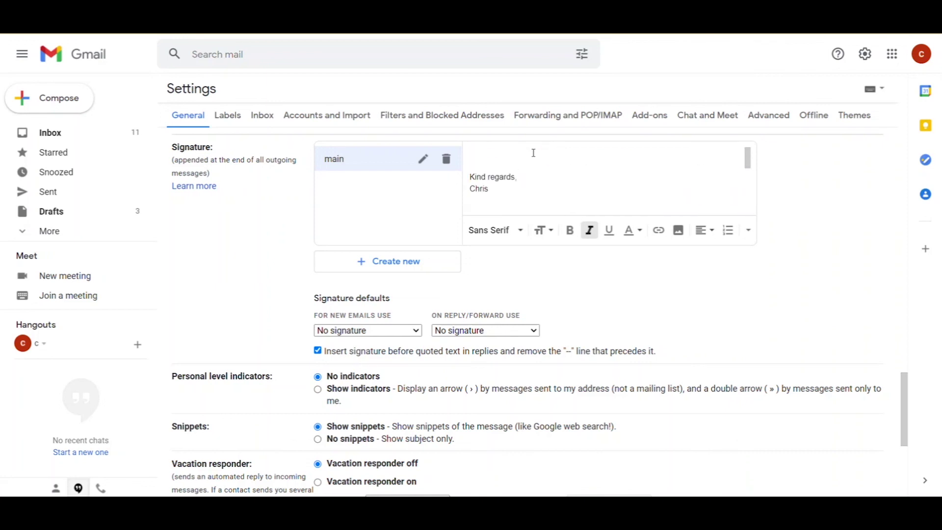
scroll(533, 153, down, 3)
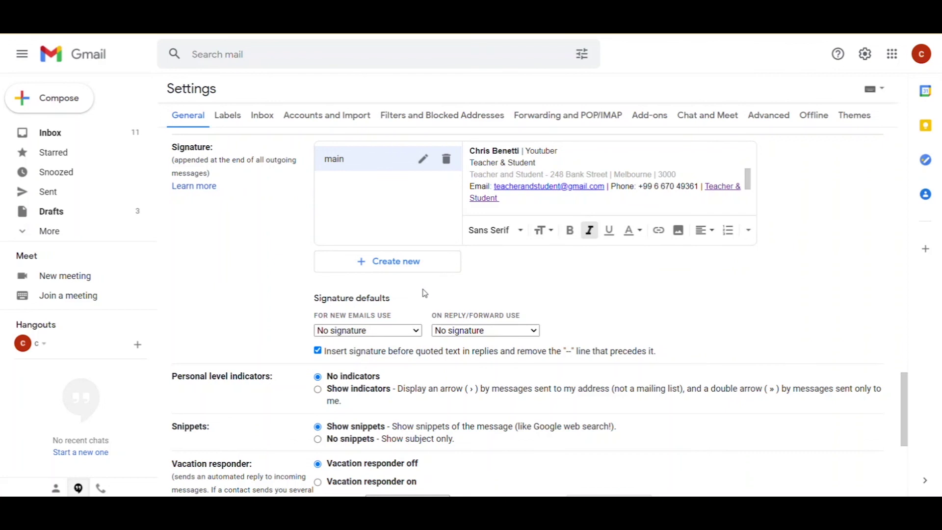
Set 'For new emails use' to main, leaving replies and forwards on No signature
drag(319, 315, 391, 317)
click(415, 332)
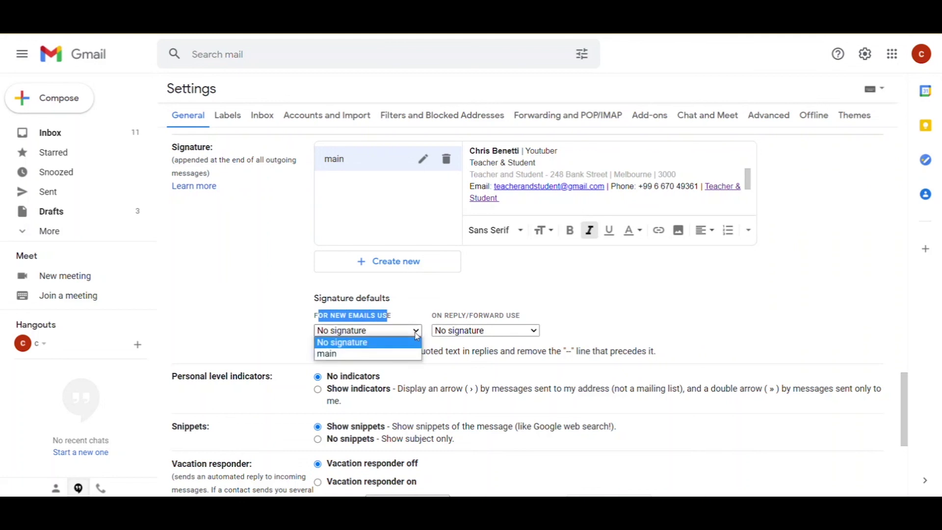
click(389, 354)
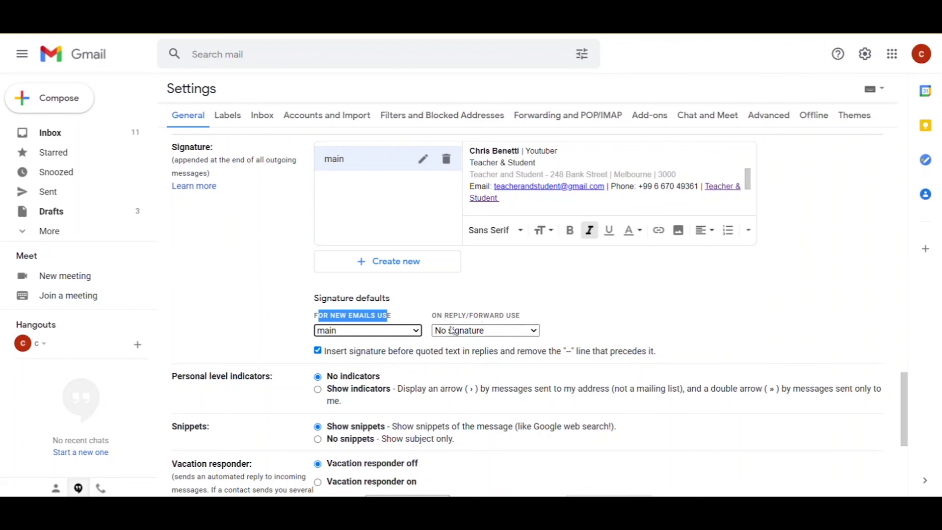
click(430, 313)
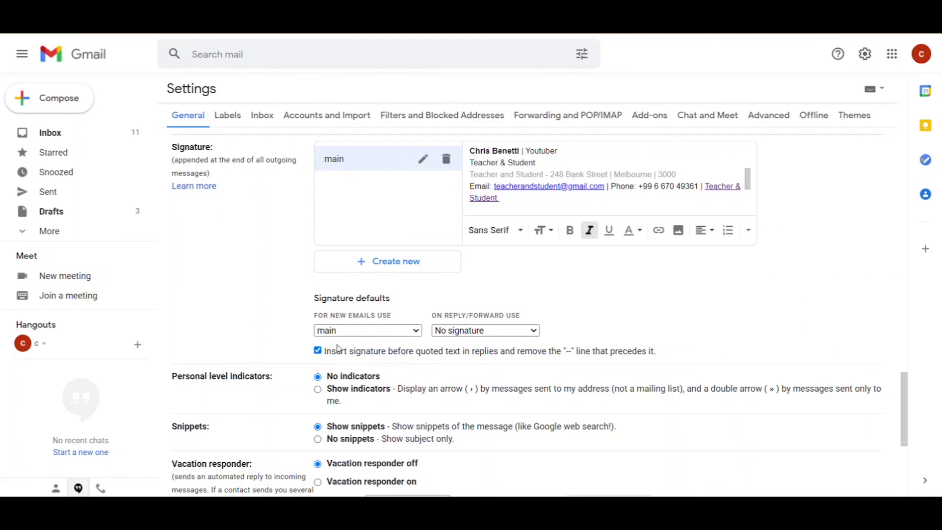
Save the settings and compose a new message showing the full main signature
scroll(584, 300, down, 5)
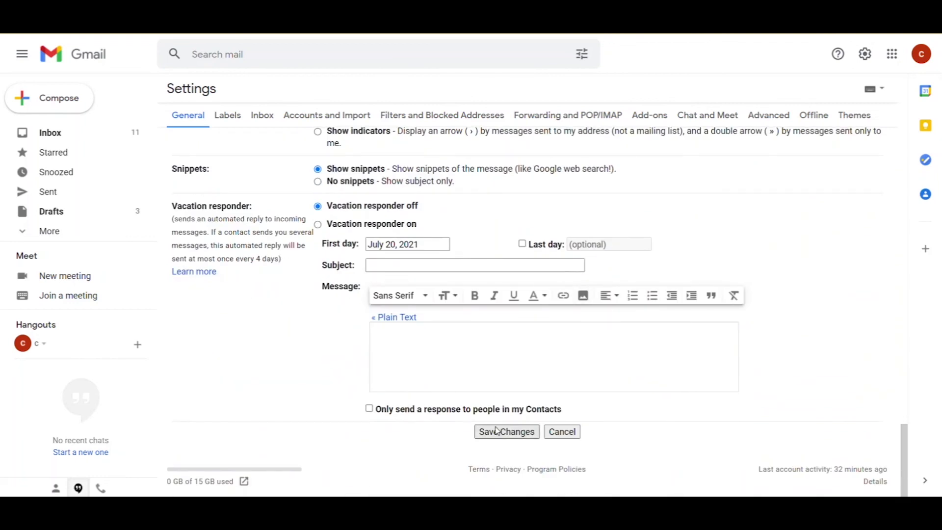
click(496, 431)
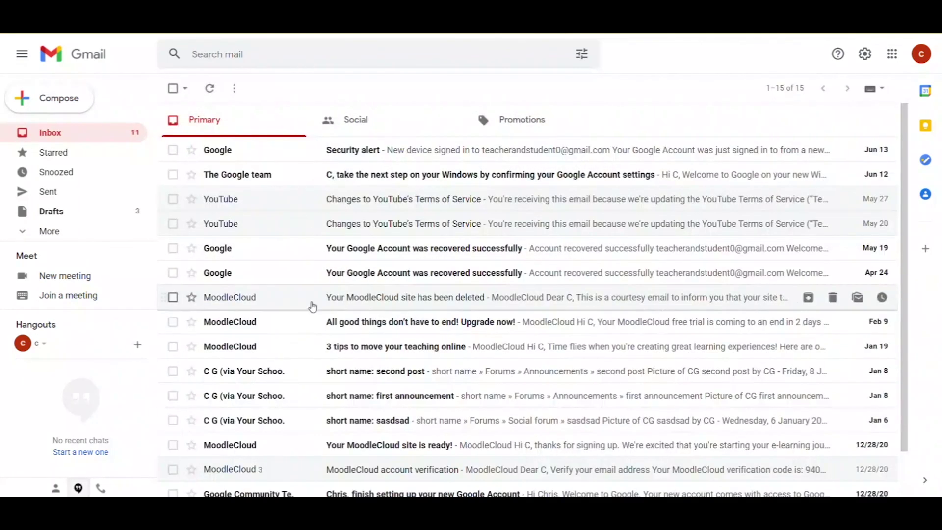
click(57, 96)
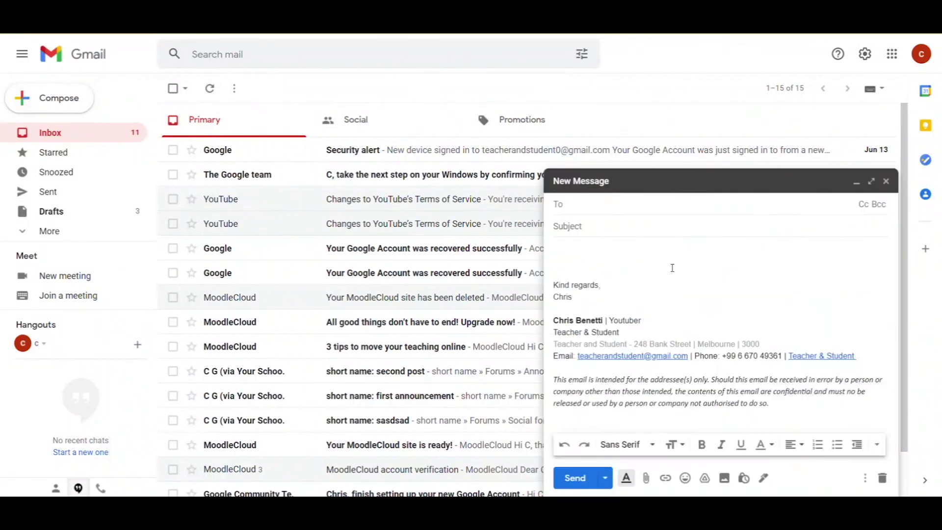